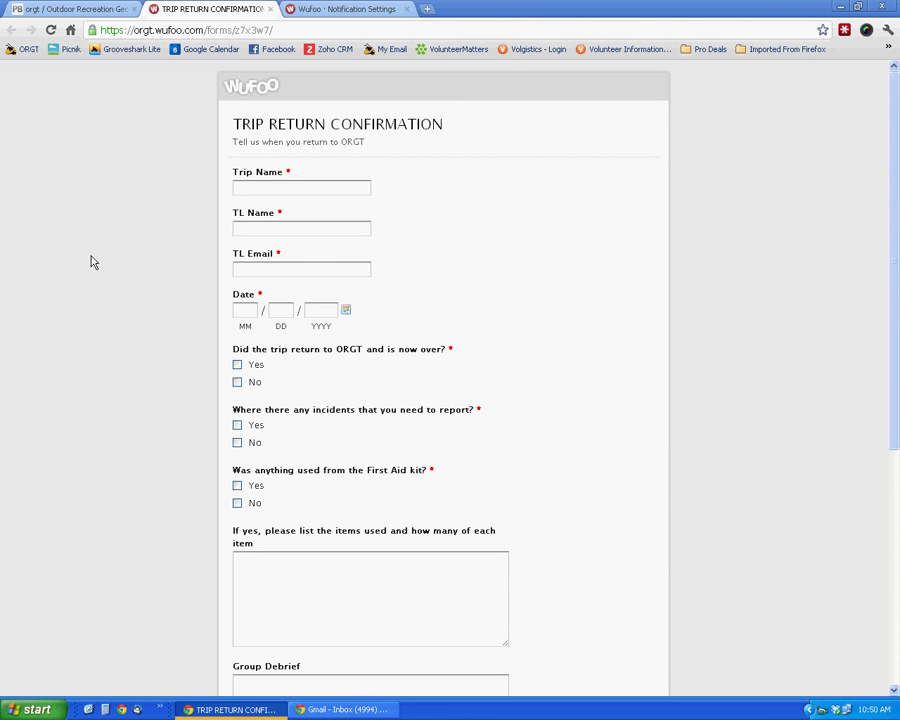
# Step: Enter 'Whitewater Kayaking Intermediate 2' as the trip name
pyautogui.click(268, 187)
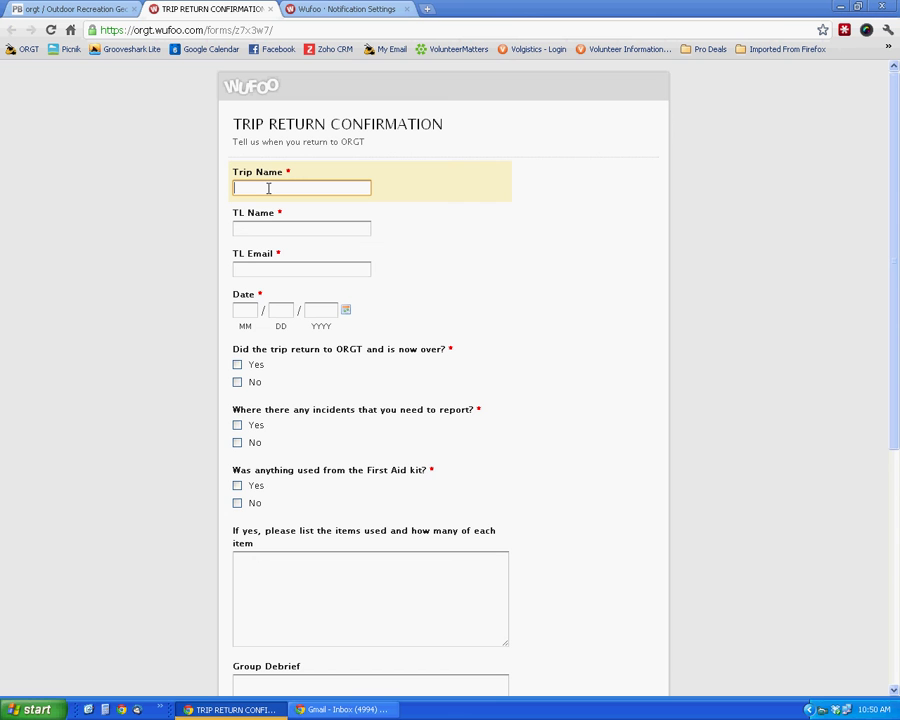
pyautogui.write('Whitewater Kayaking Int')
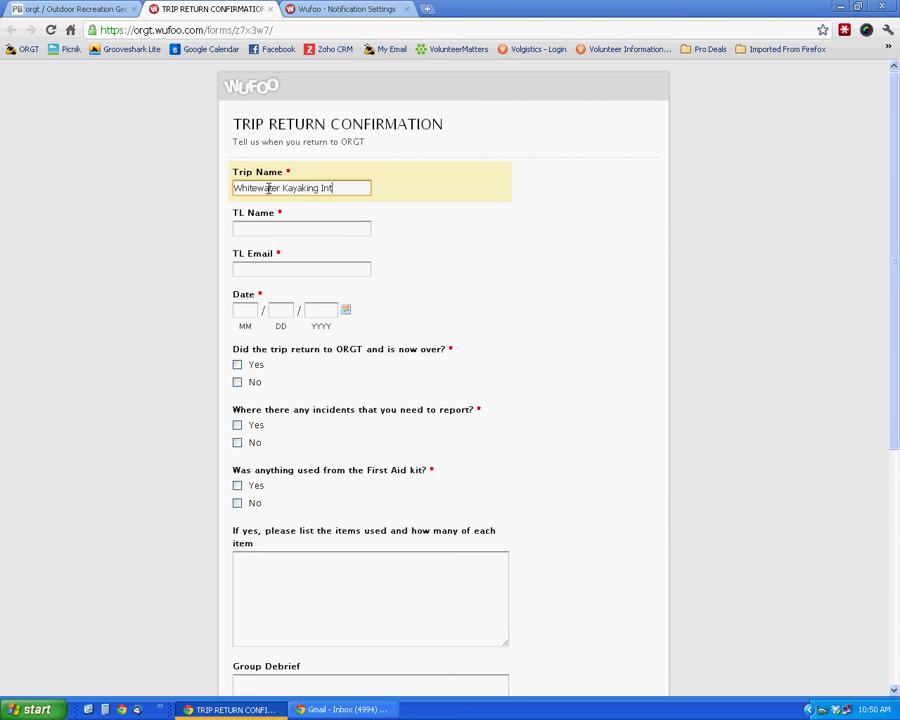
pyautogui.write('ediate 2')
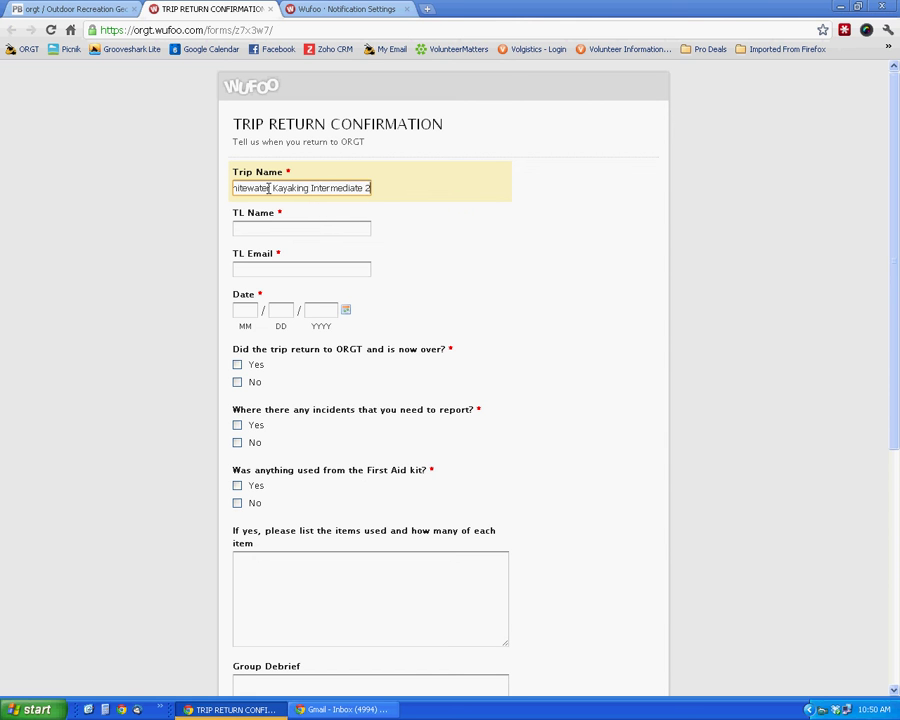
# Step: Fill in the trip leader's full name and e-mail address
pyautogui.click(320, 224)
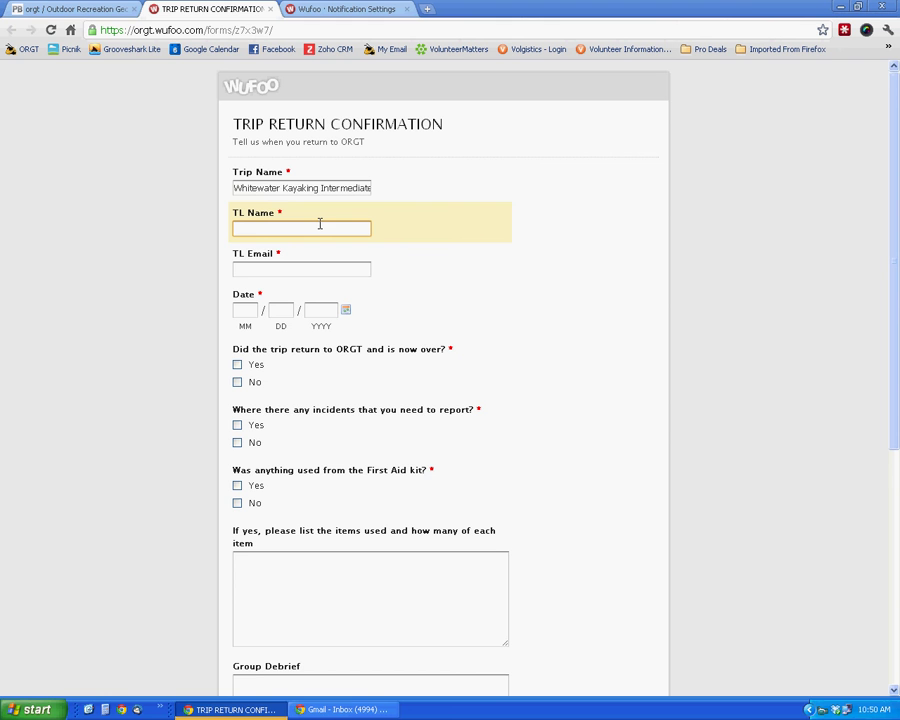
pyautogui.press('Tab')
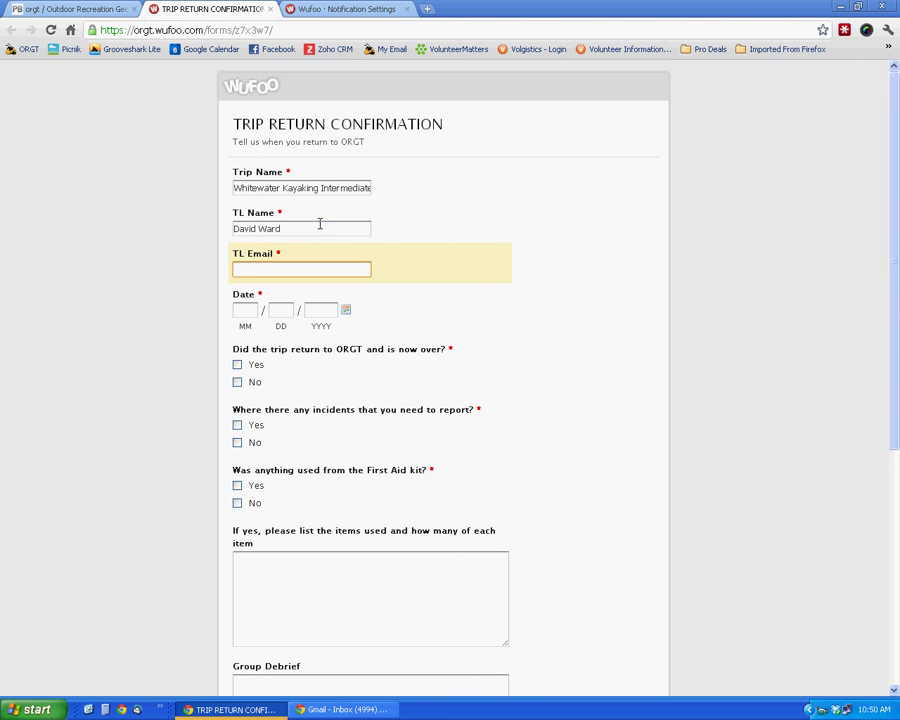
# Step: Fill the Date field with today's date, 10/6/2011, from the calendar picker
pyautogui.scroll(-1, 396, 331)
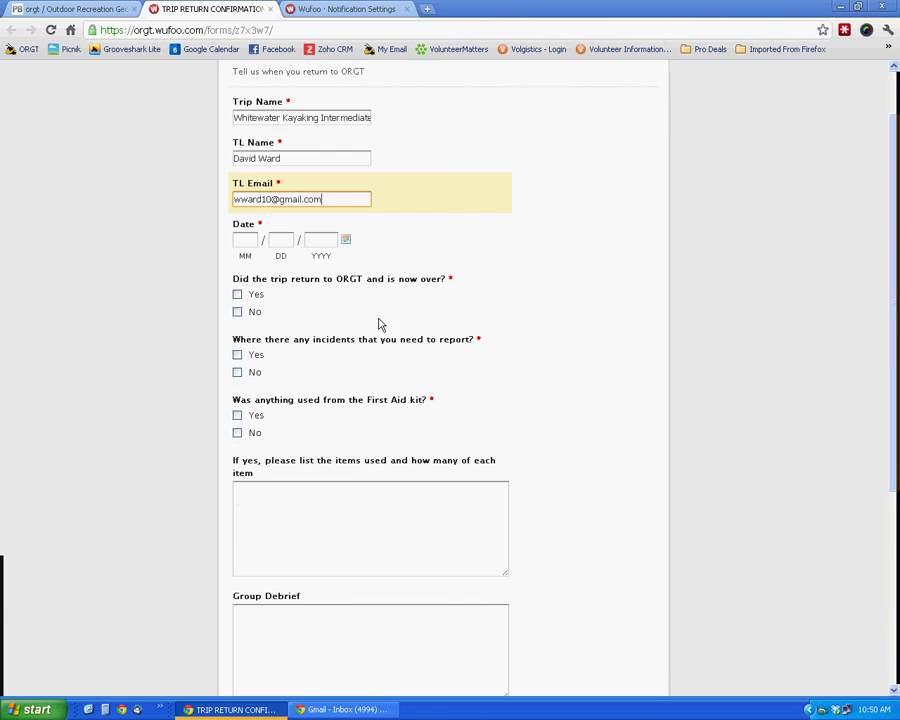
pyautogui.click(243, 241)
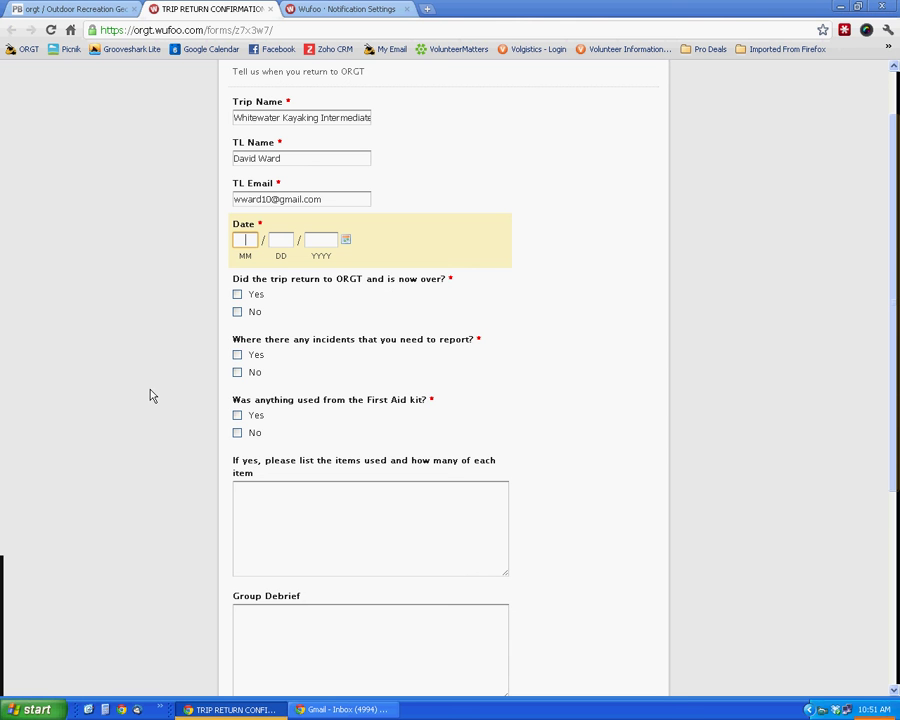
pyautogui.click(345, 240)
pyautogui.click(420, 268)
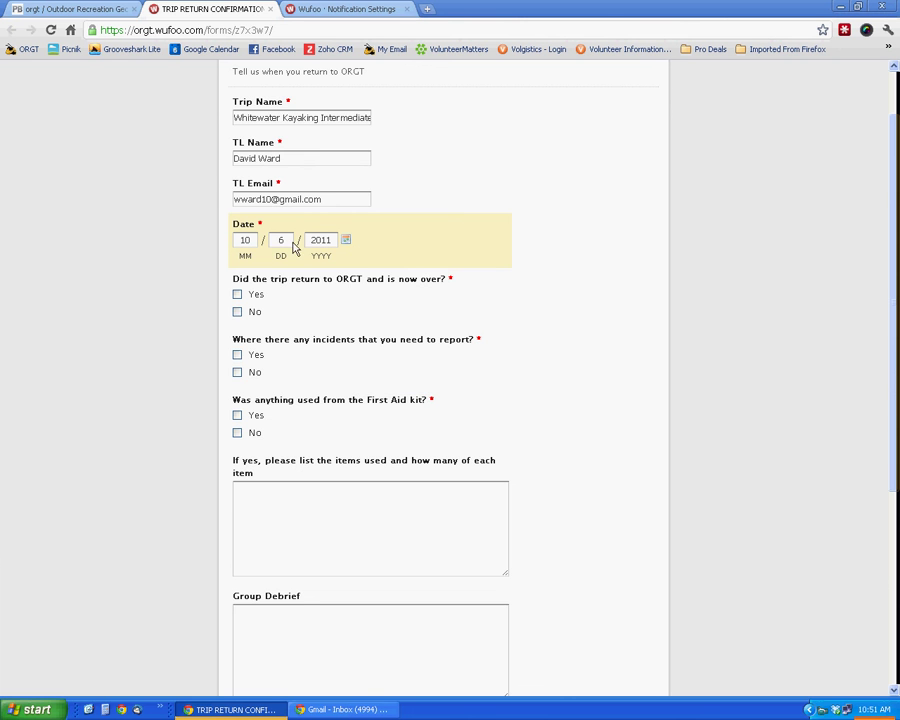
pyautogui.scroll(-3, 610, 291)
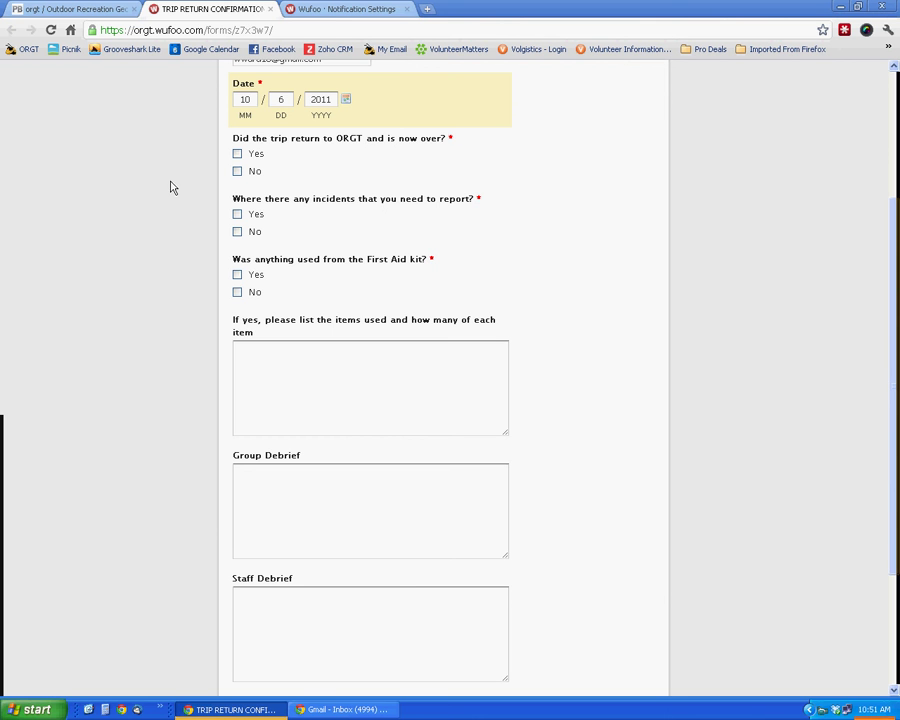
# Step: Answer Yes to the trip having returned and being over
pyautogui.click(237, 153)
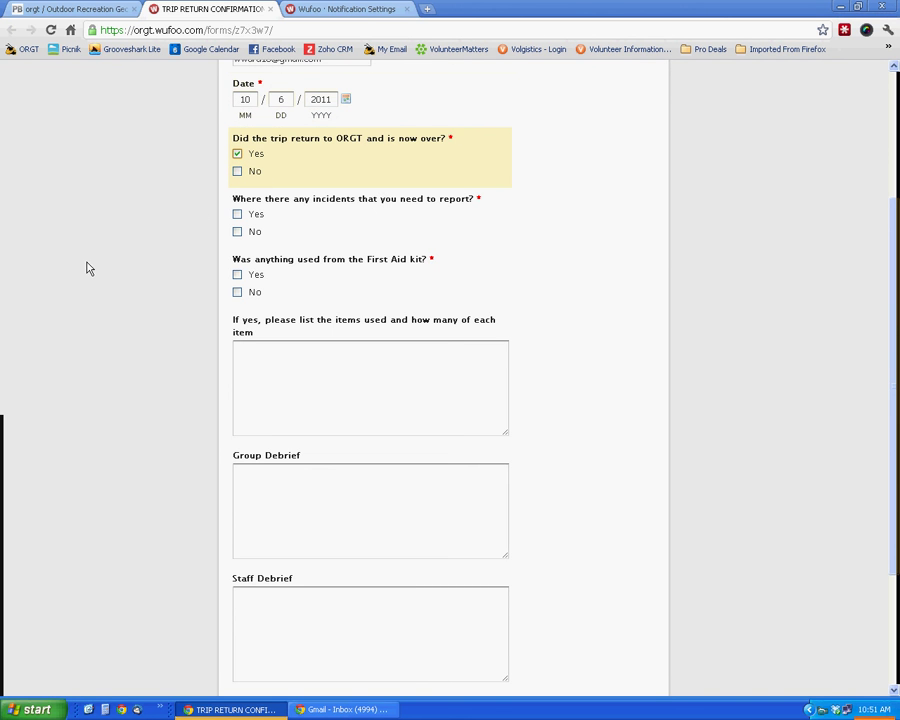
pyautogui.click(238, 172)
pyautogui.click(238, 172)
pyautogui.scroll(-1, 160, 190)
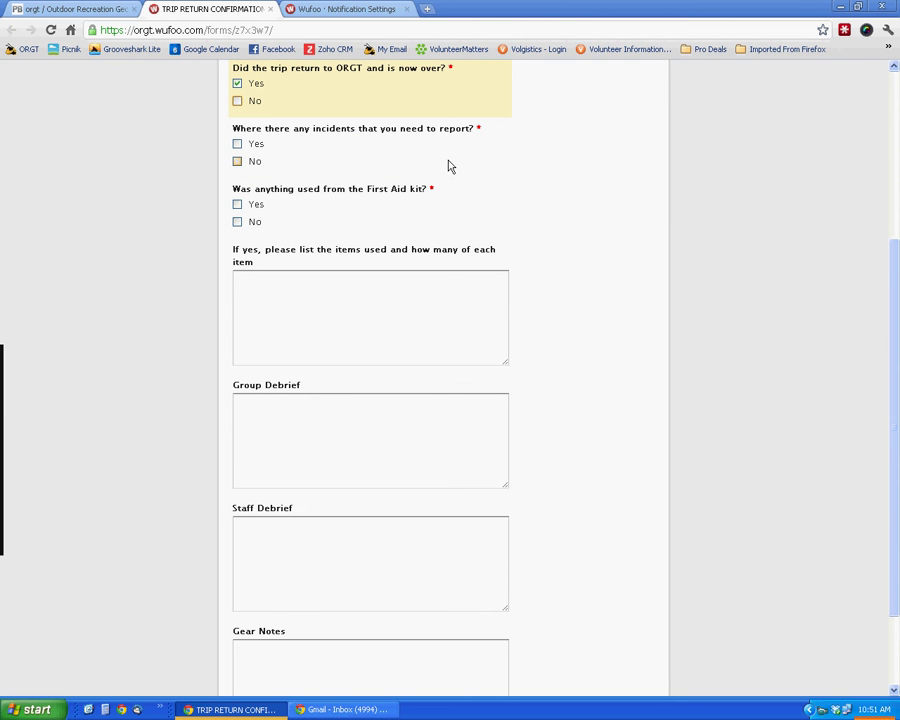
# Step: Answer No to whether any incidents need a report
pyautogui.click(238, 144)
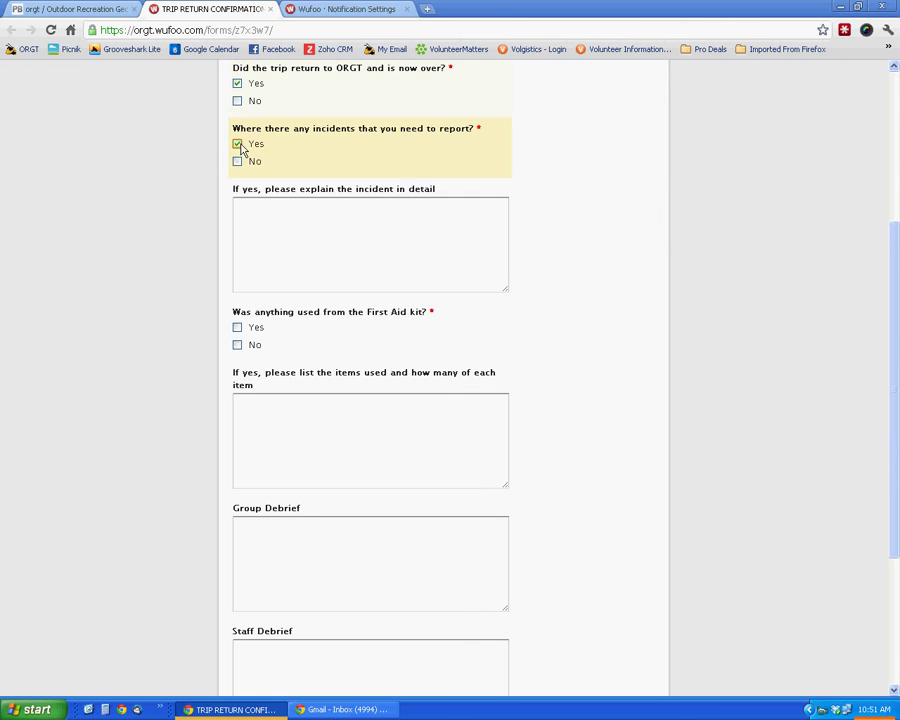
pyautogui.click(362, 245)
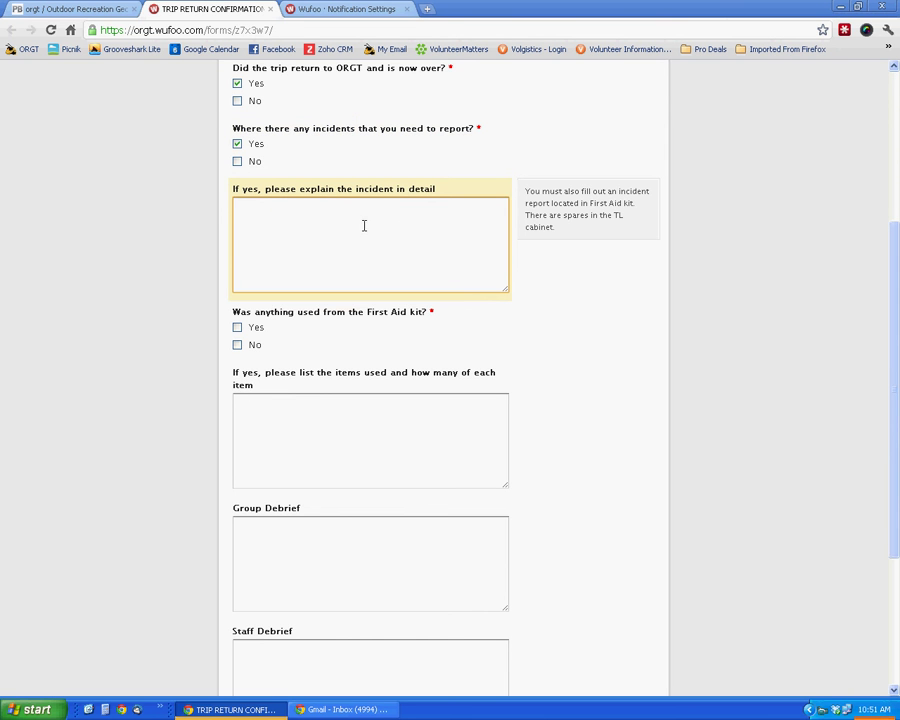
pyautogui.click(238, 161)
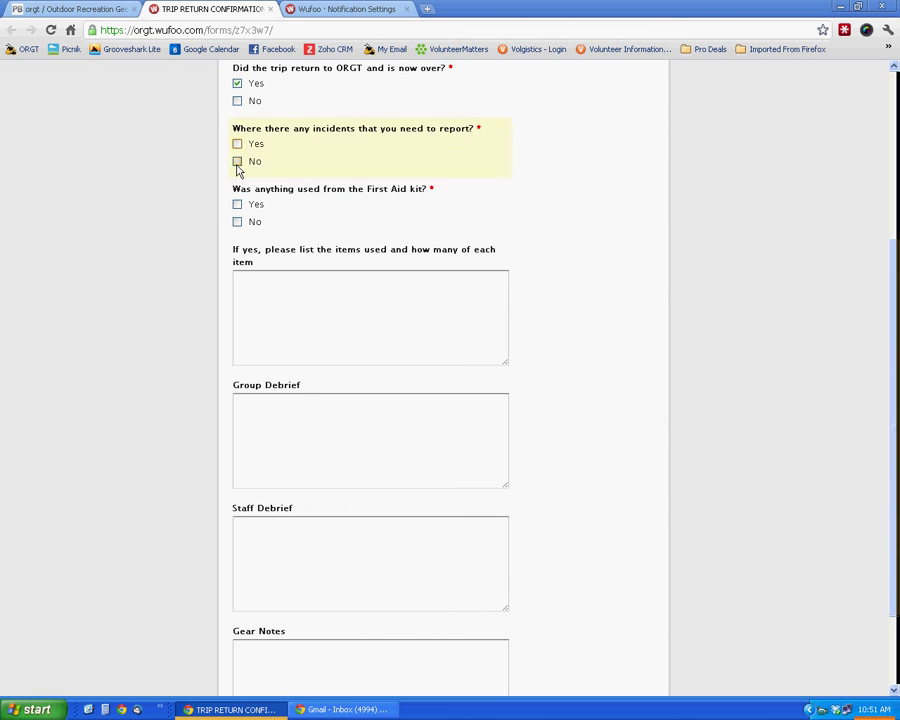
# Step: Mark No for First Aid kit use, leaving the used-items list empty
pyautogui.scroll(-1, 428, 215)
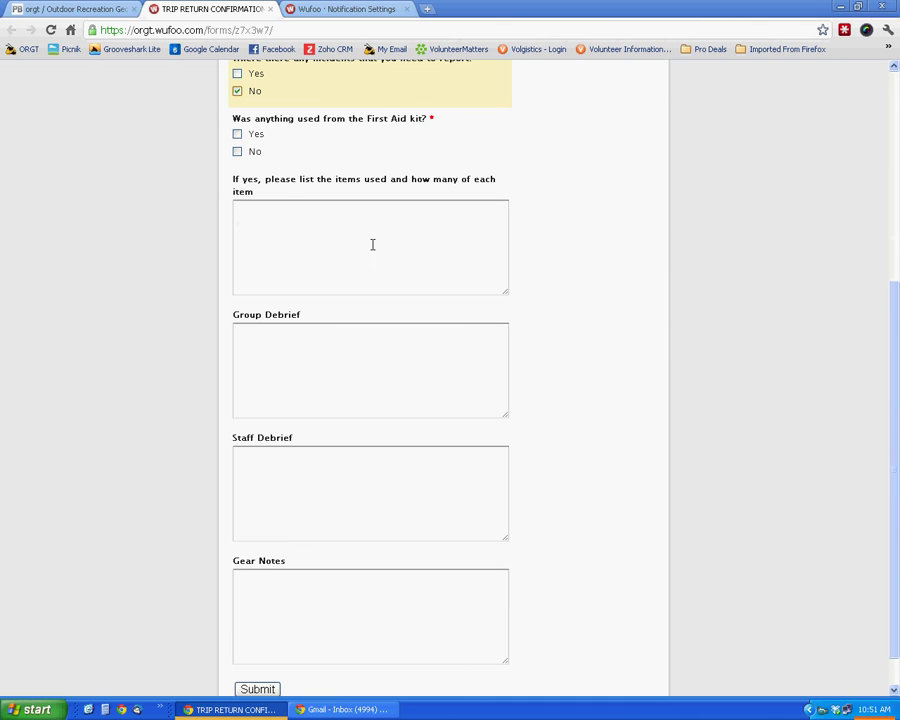
pyautogui.click(237, 134)
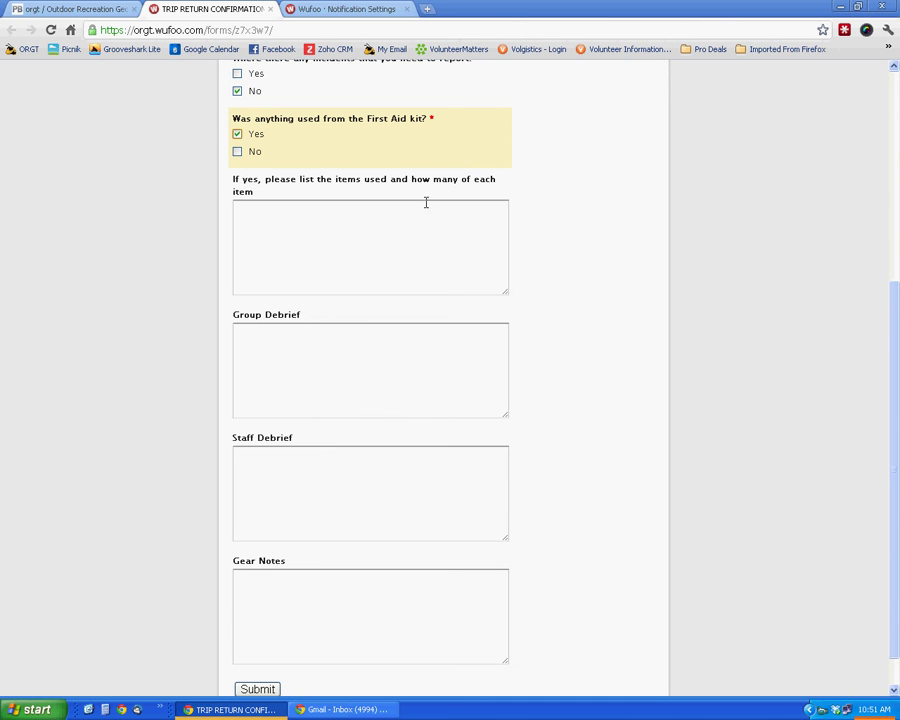
pyautogui.click(404, 229)
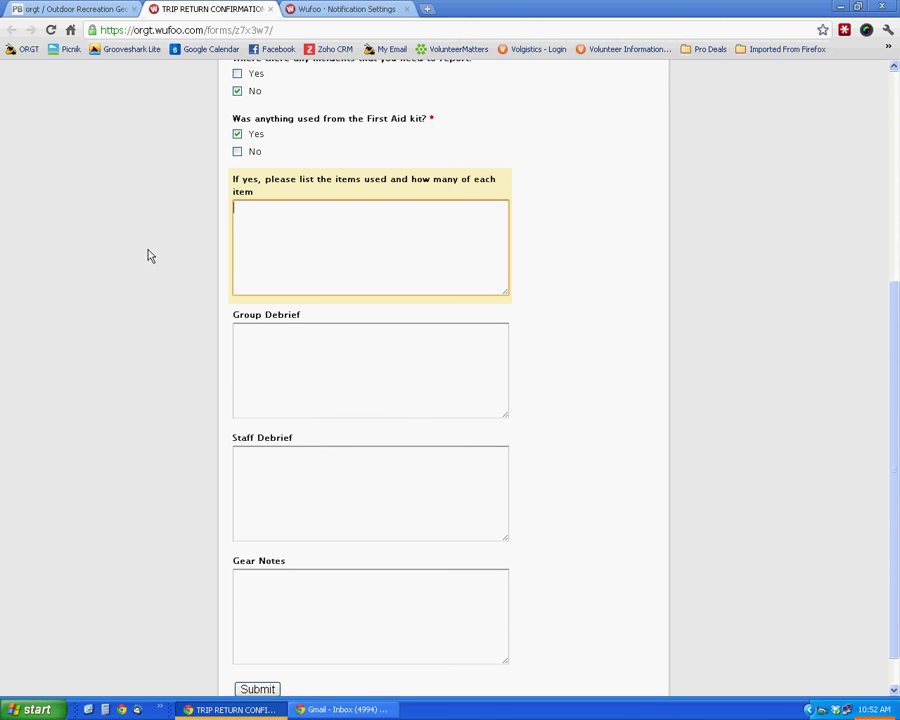
pyautogui.click(238, 152)
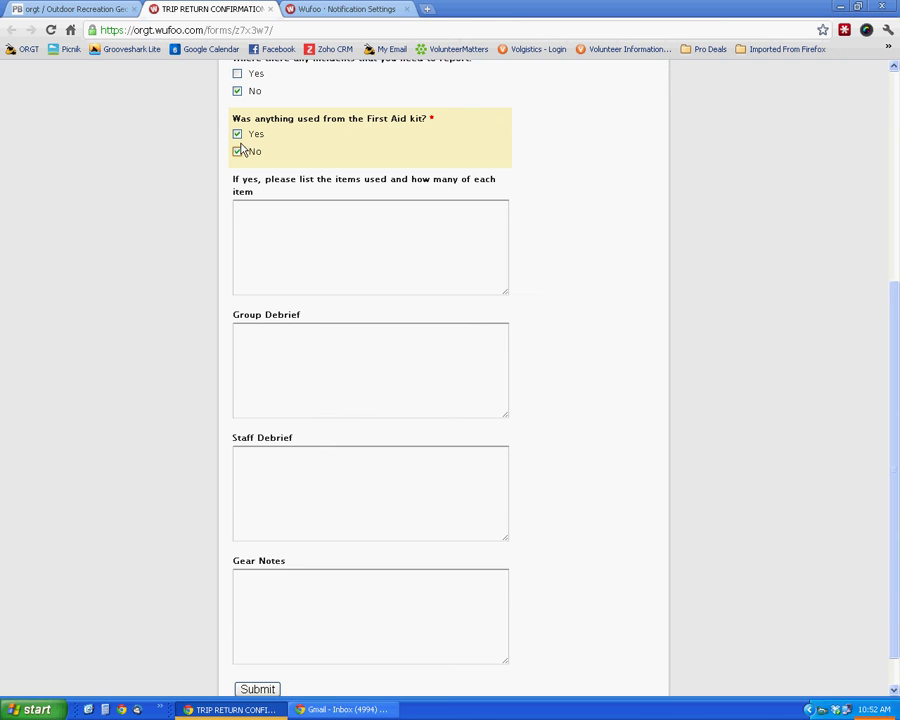
pyautogui.click(237, 134)
pyautogui.scroll(-1, 560, 262)
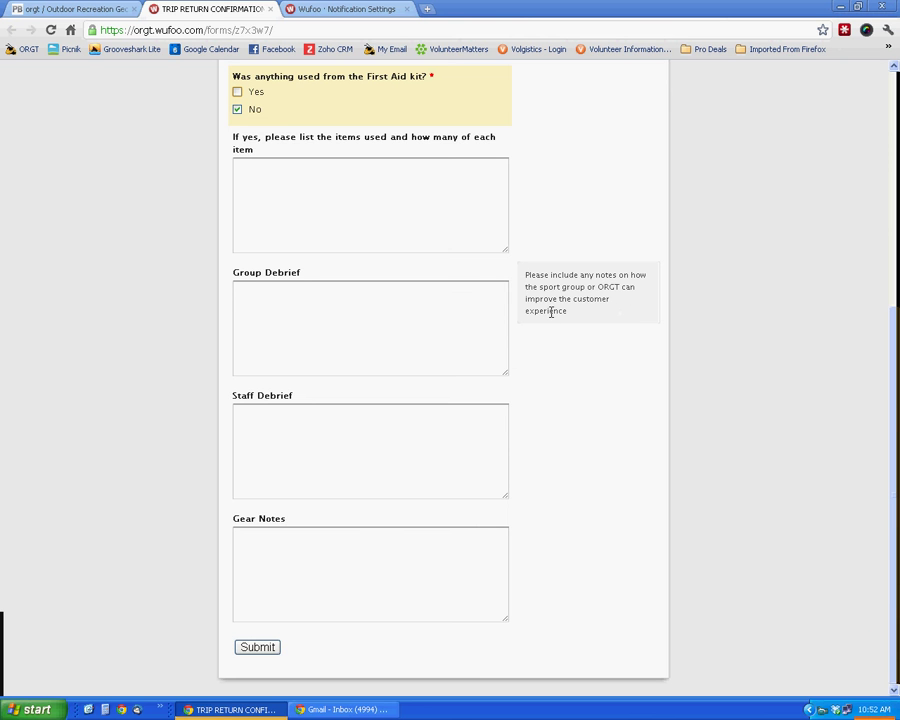
pyautogui.click(255, 291)
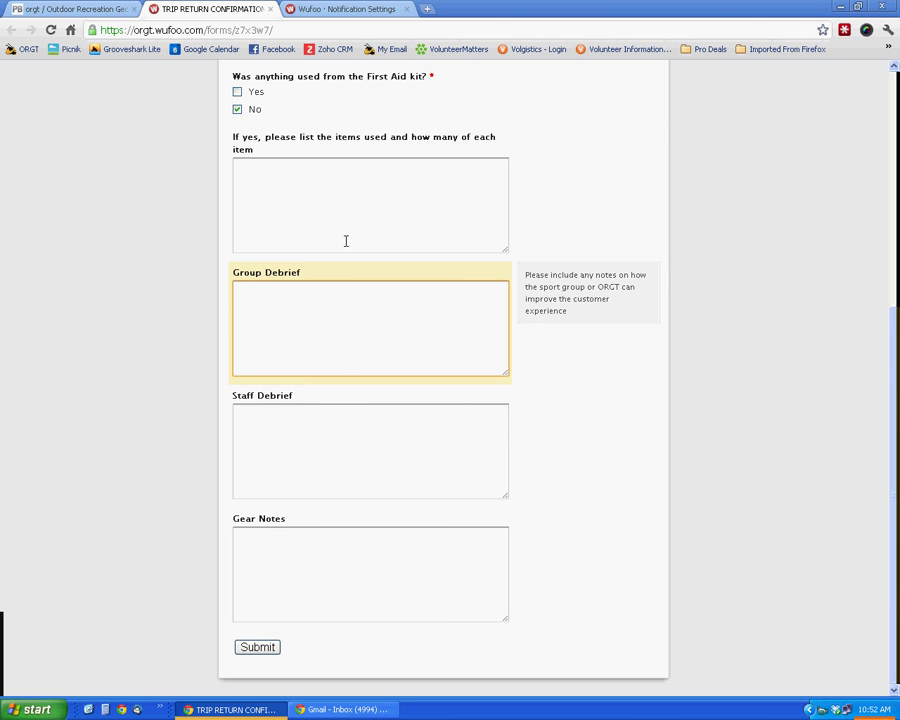
pyautogui.tripleClick(305, 283)
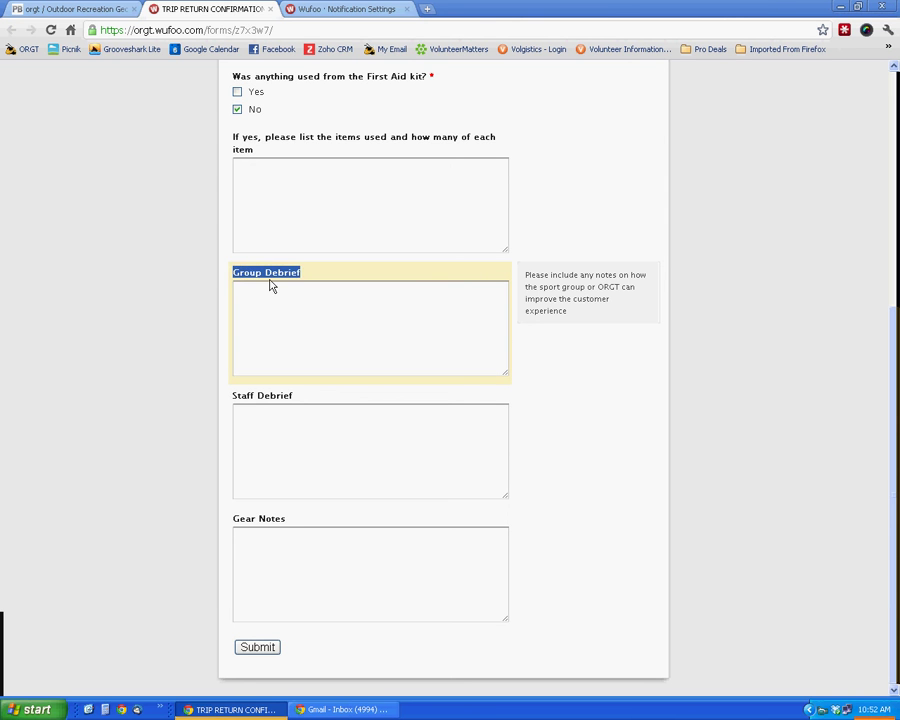
pyautogui.click(270, 287)
pyautogui.click(293, 443)
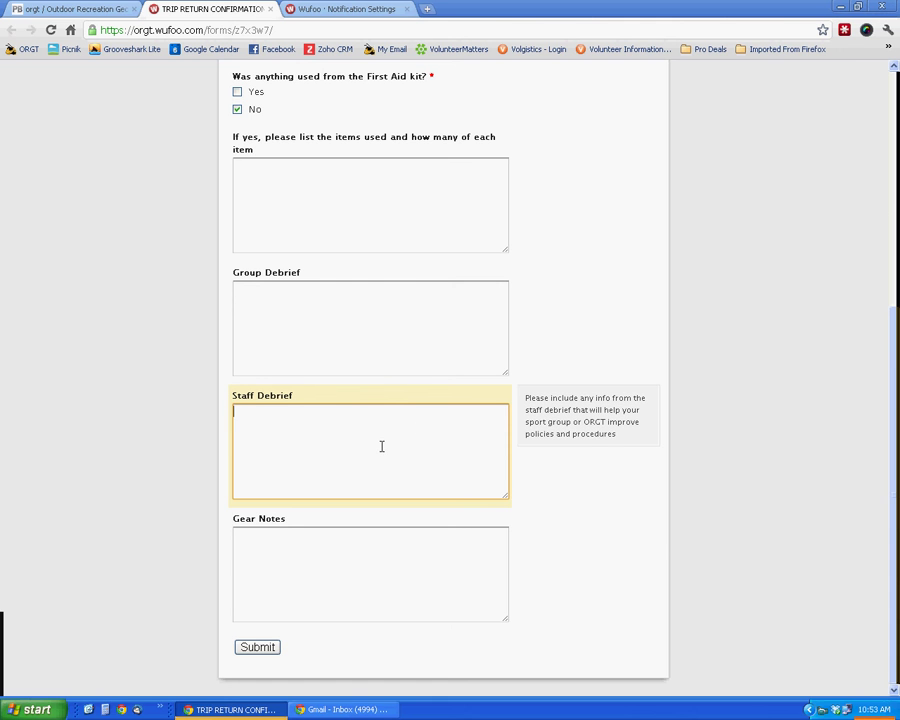
# Step: Submit the completed trip return form and bring up the Gmail inbox
pyautogui.click(293, 564)
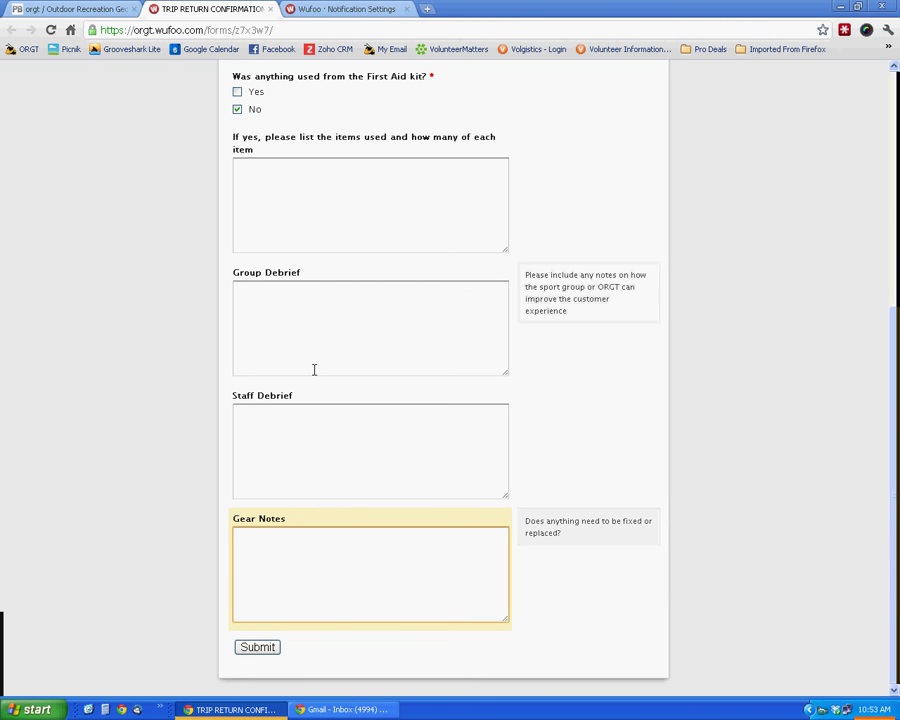
pyautogui.click(246, 650)
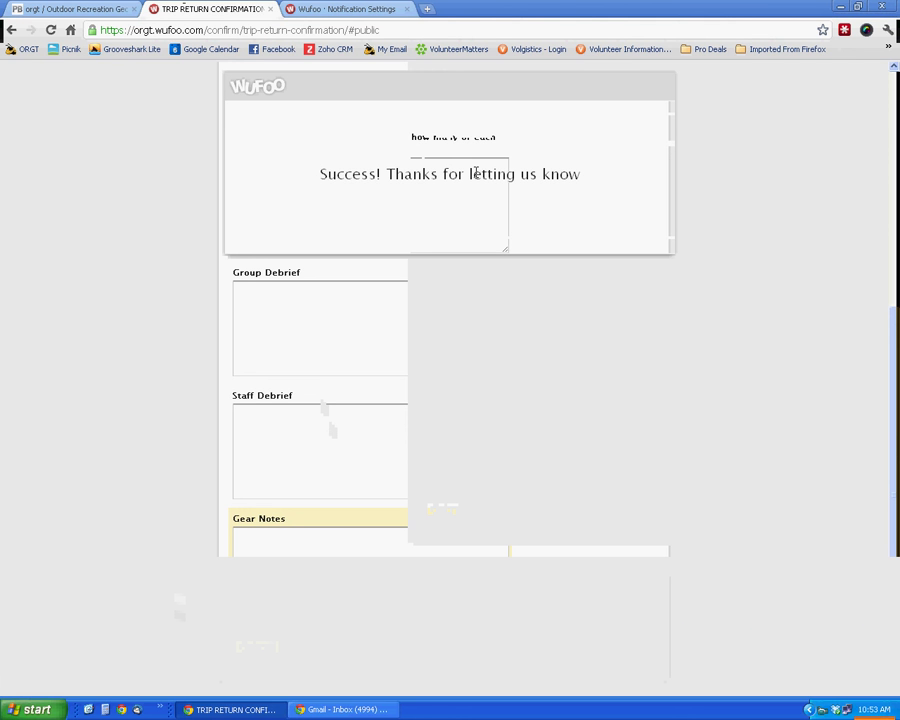
pyautogui.click(376, 707)
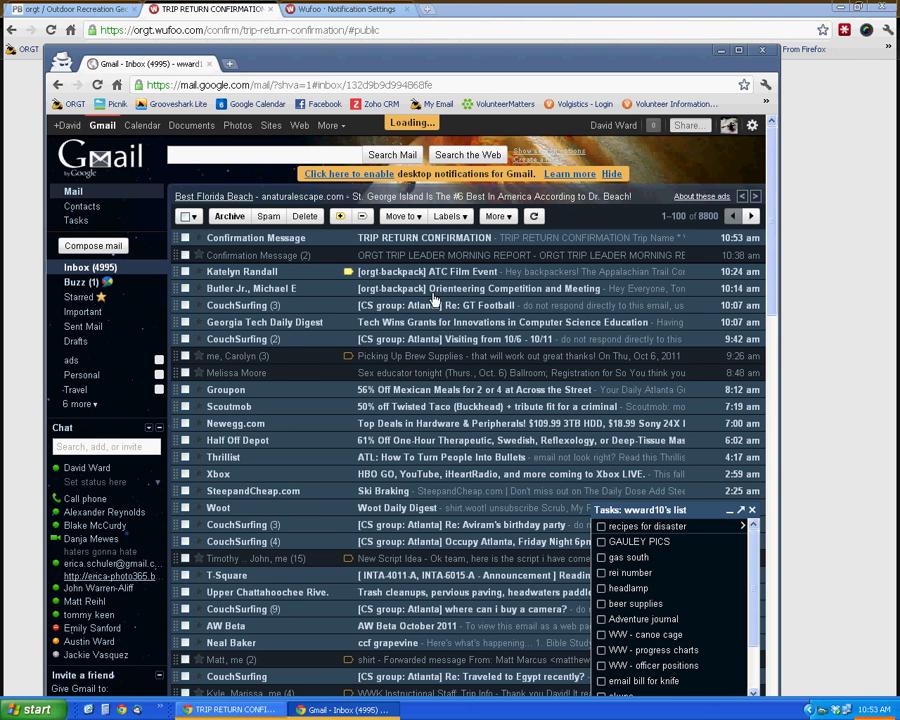
# Step: Open the TRIP RETURN CONFIRMATION email to check the answers, then return to Wufoo
pyautogui.click(418, 243)
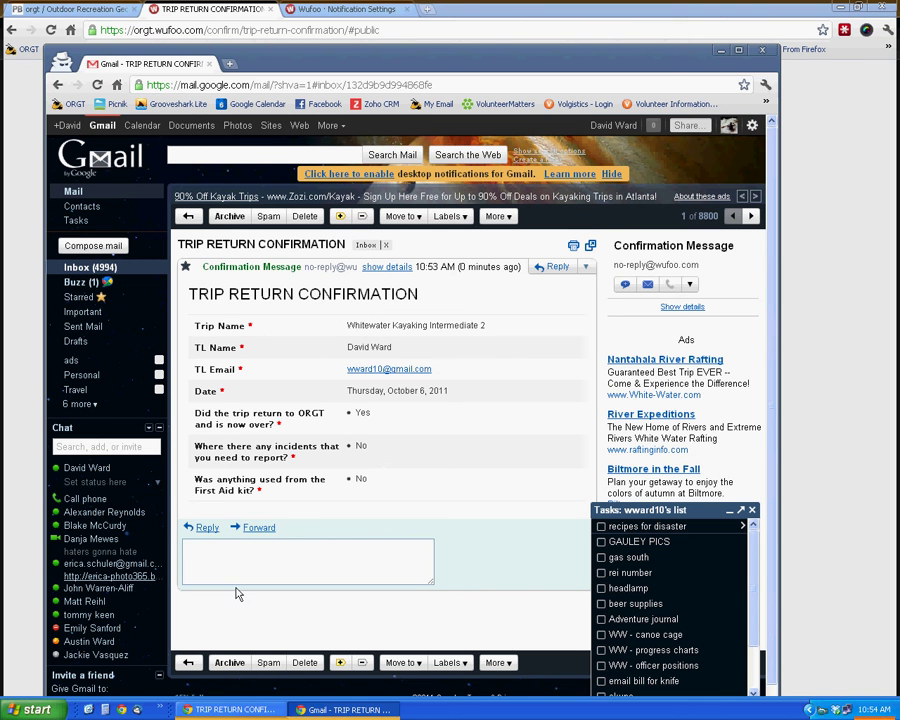
pyautogui.click(232, 709)
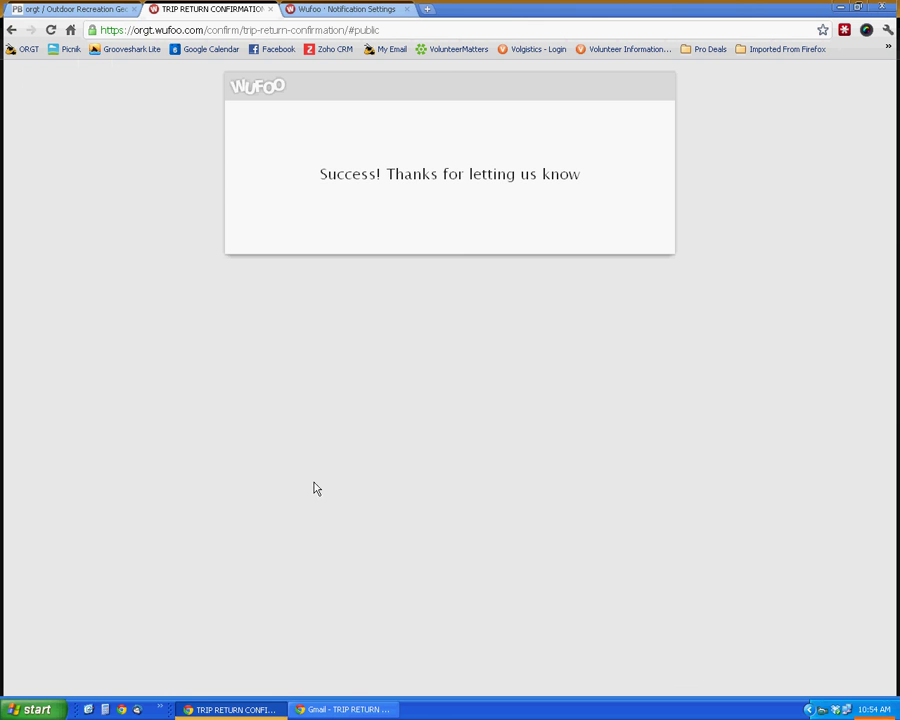